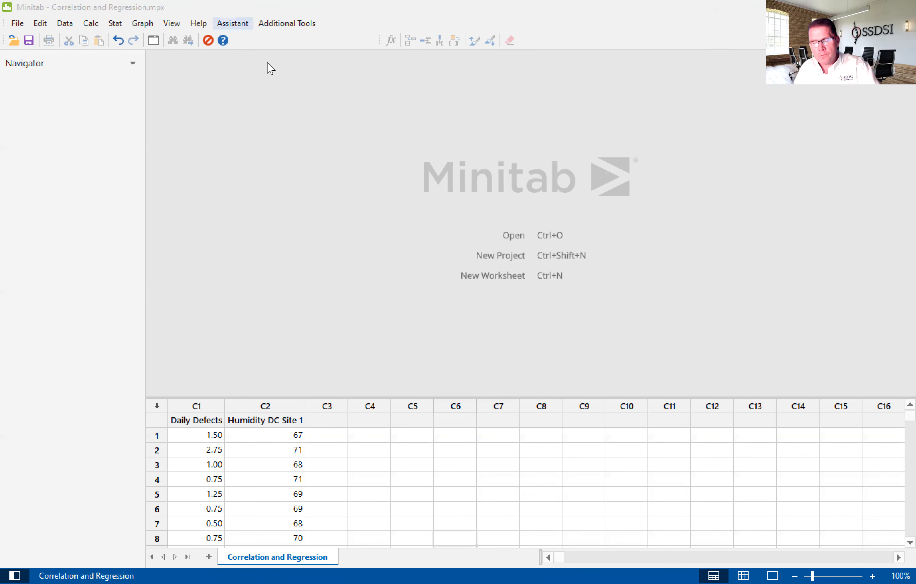
# - Start a Simple Regression analysis with the Assistant for a single X variable
pyautogui.click(232, 24)
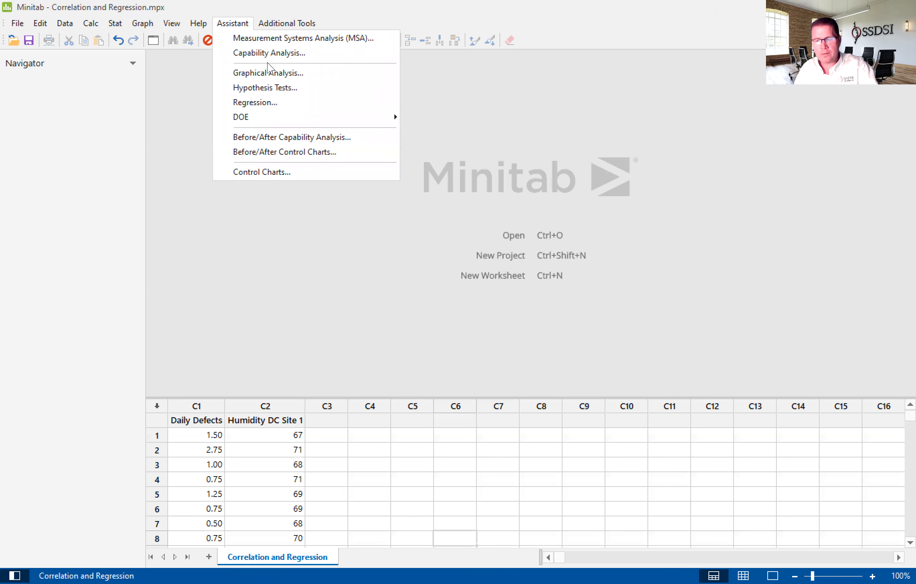
pyautogui.click(269, 102)
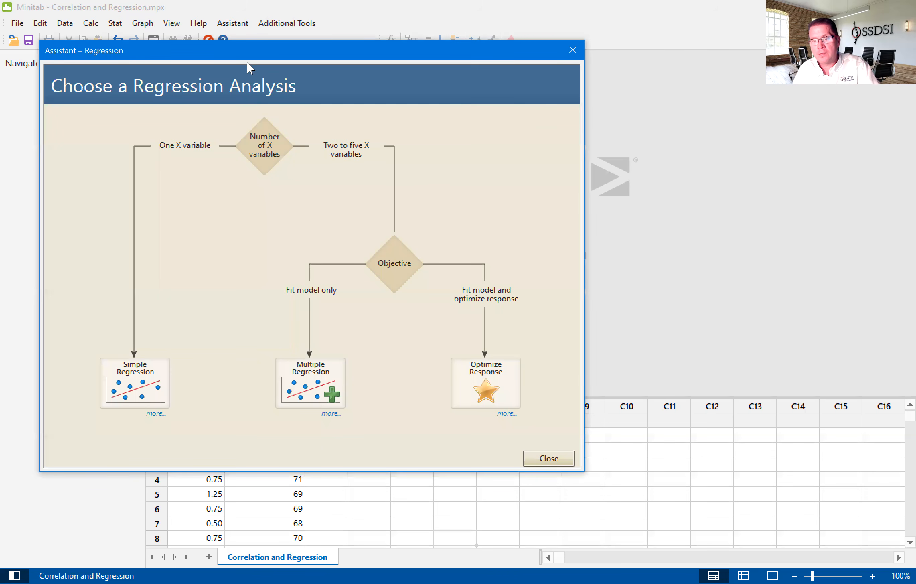
pyautogui.moveTo(247, 62); pyautogui.dragTo(357, 84)
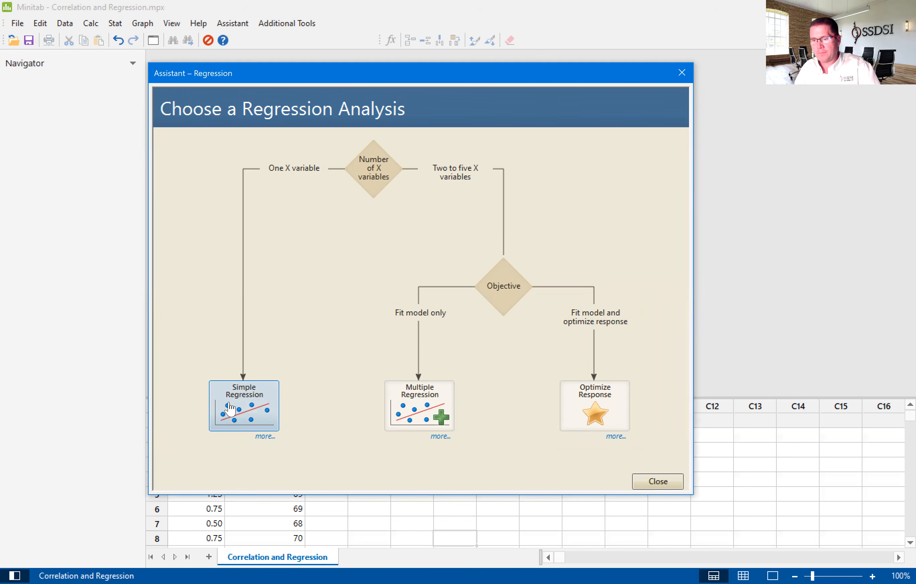
pyautogui.click(249, 409)
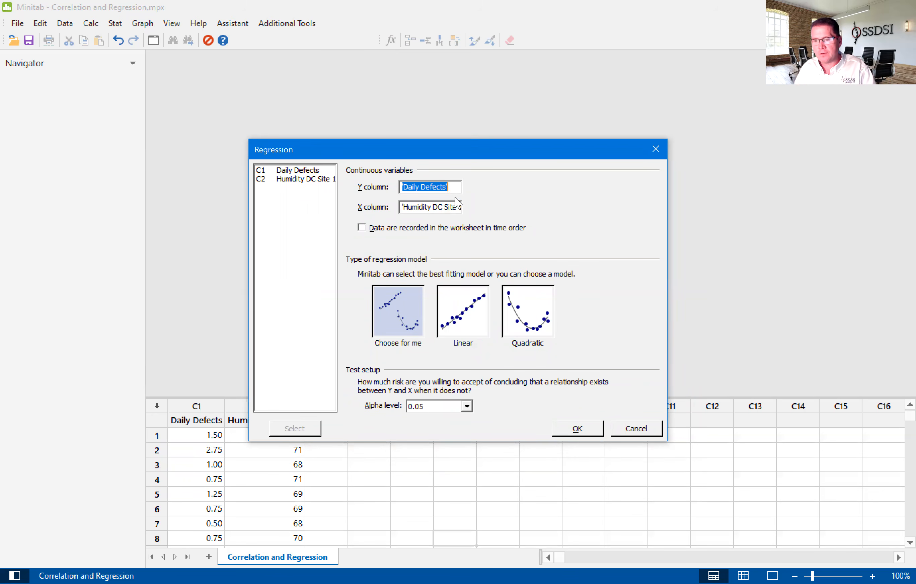
# - Run the regression with Daily Defects as Y, Humidity DC Site 1 as X, automatic model choice and an alpha level of 0.05
pyautogui.click(409, 206)
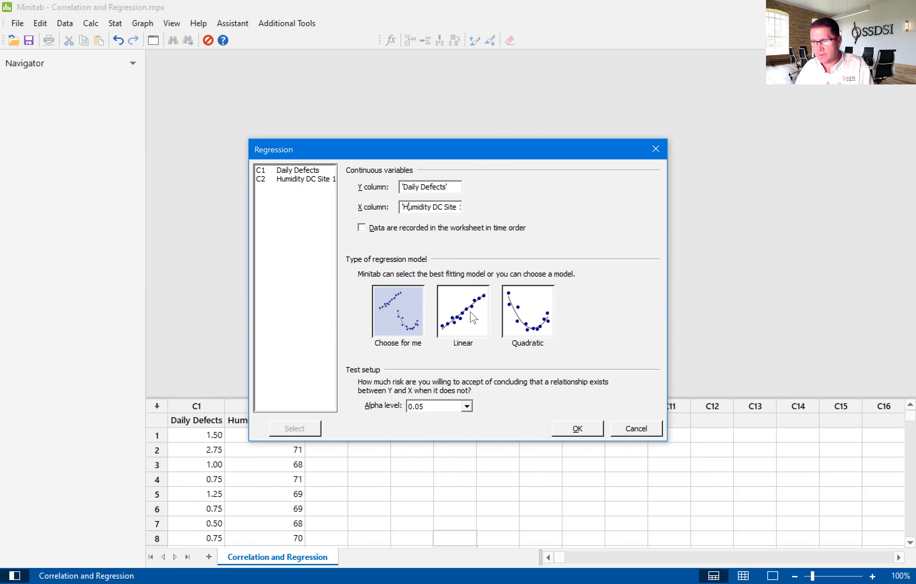
pyautogui.click(466, 407)
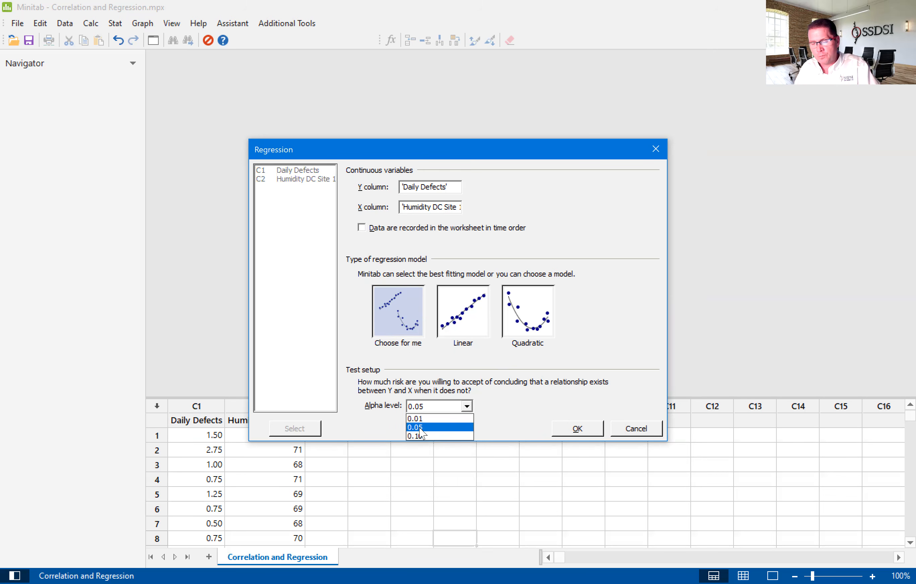
pyautogui.click(420, 428)
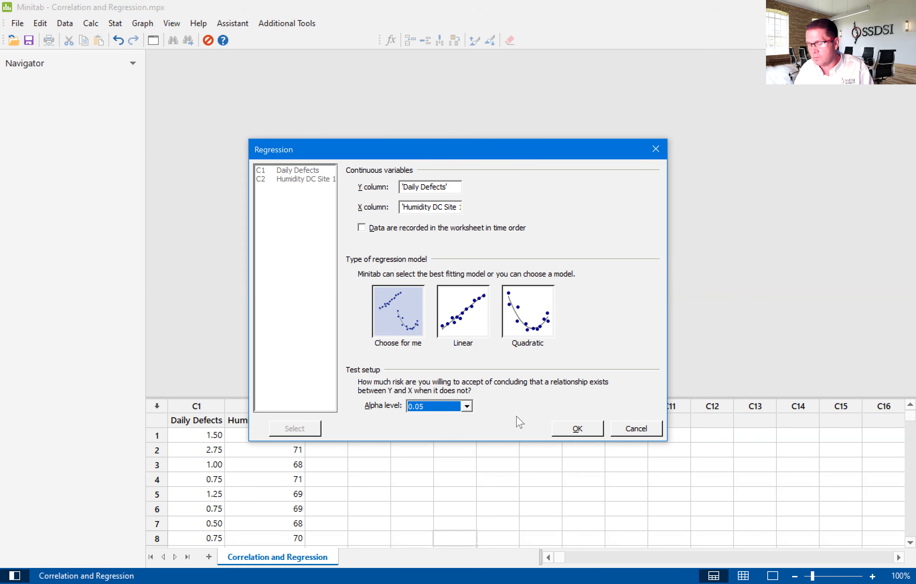
pyautogui.click(577, 429)
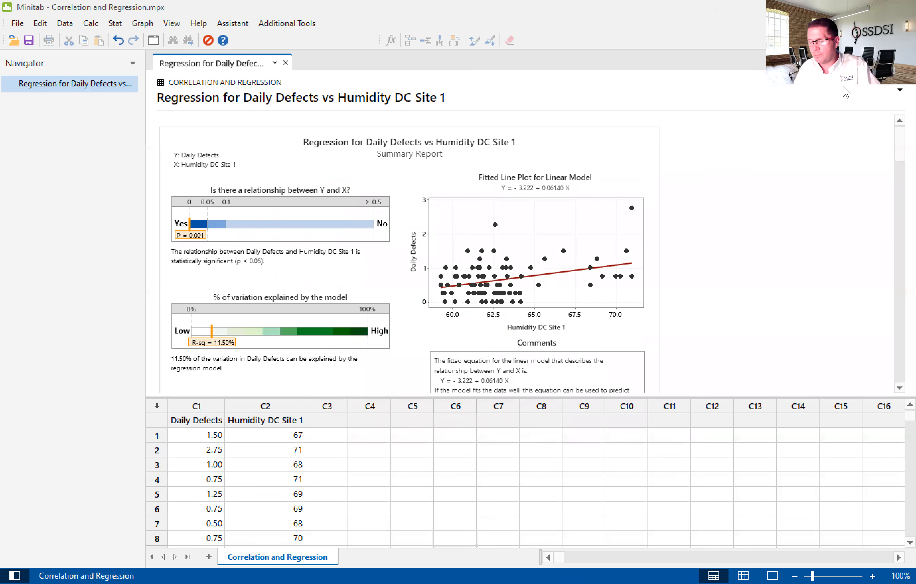
# - Open the regression's Report Card enlarged, review its data amount, unusual data, normality and model fit checks, and close it
pyautogui.moveTo(899, 154); pyautogui.dragTo(875, 385)
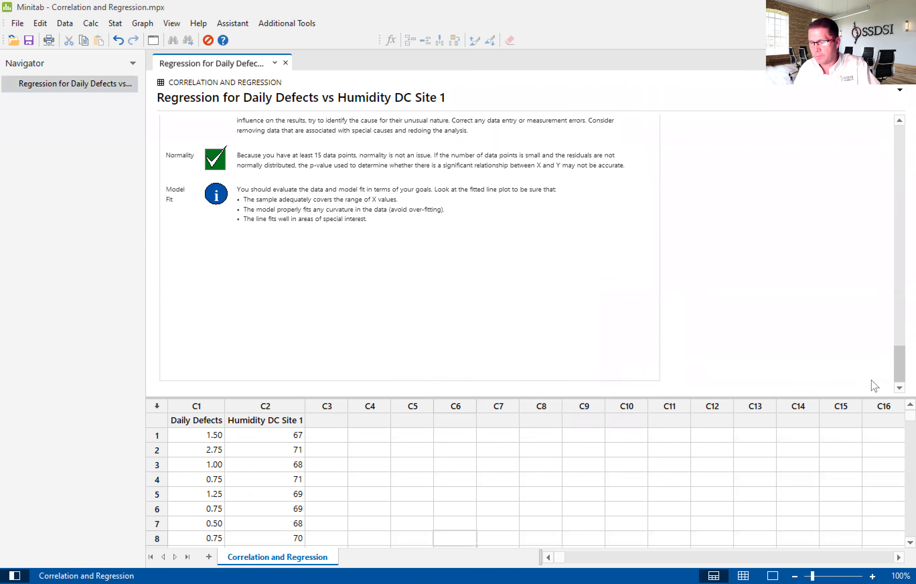
pyautogui.doubleClick(491, 238)
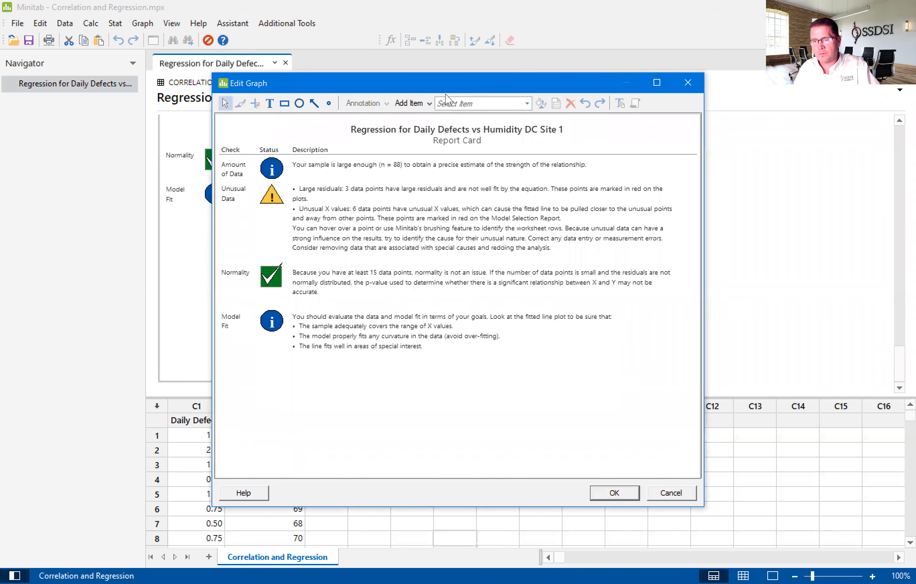
pyautogui.moveTo(445, 91); pyautogui.dragTo(450, 106)
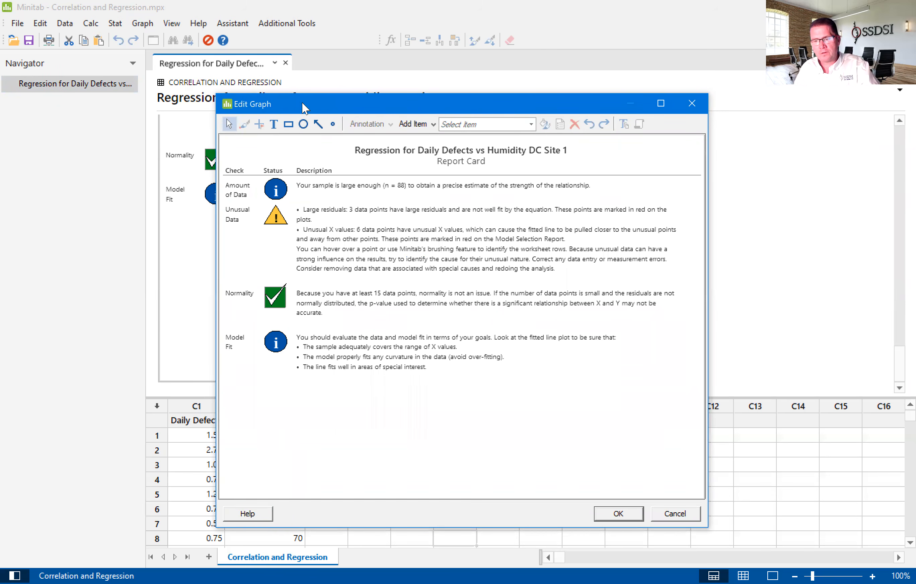
pyautogui.moveTo(302, 103); pyautogui.dragTo(306, 97)
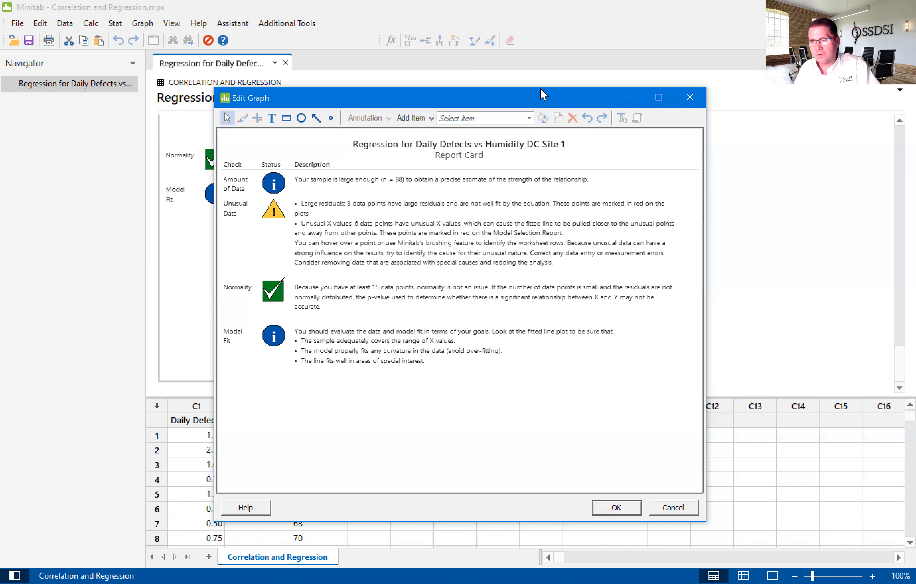
pyautogui.moveTo(540, 89); pyautogui.dragTo(528, 92)
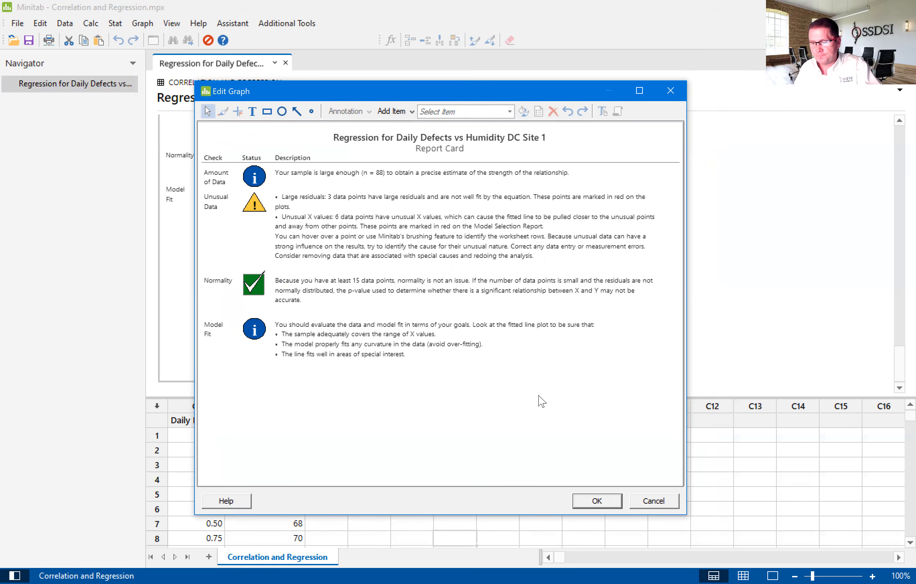
pyautogui.click(596, 501)
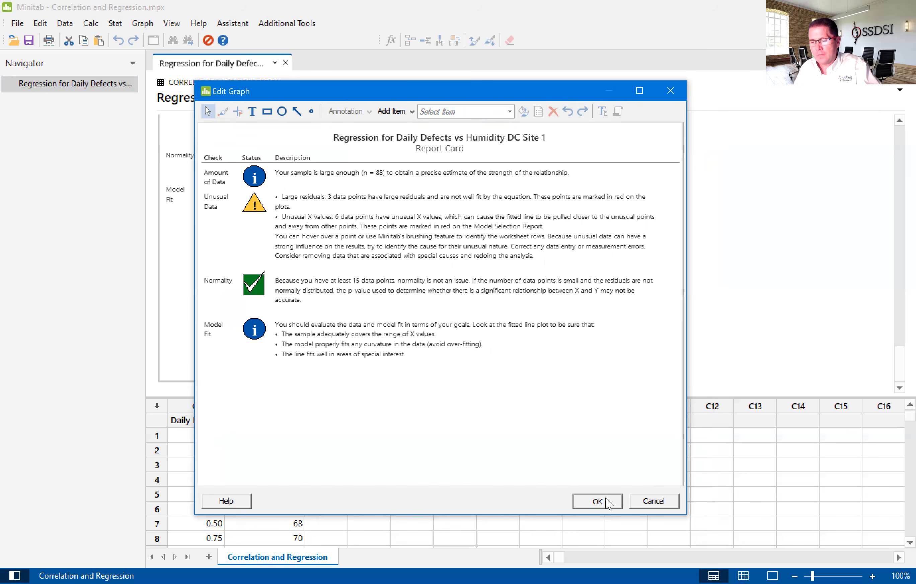
# - Open the Diagnostic Report enlarged, examine the large residuals in the Residuals vs Fitted Values plot, and close it
pyautogui.moveTo(897, 363); pyautogui.dragTo(889, 292)
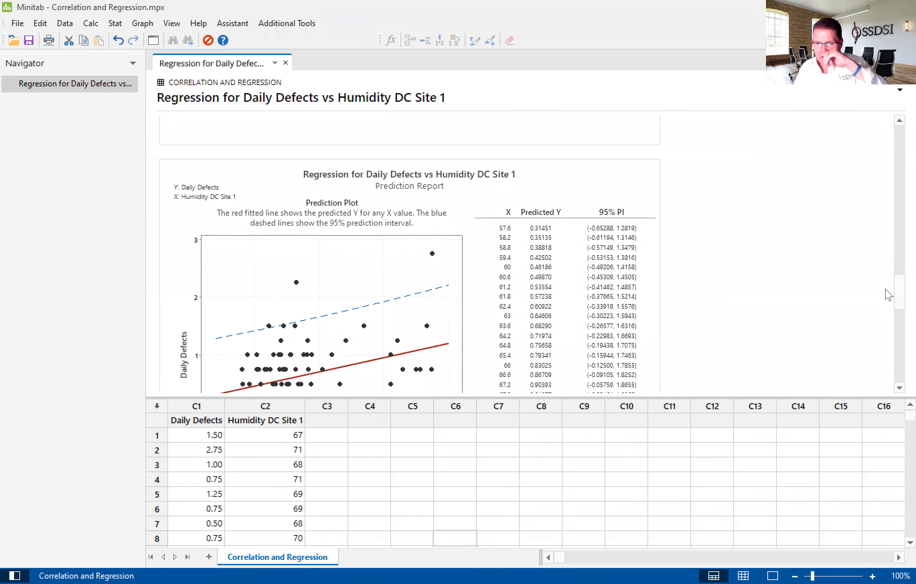
pyautogui.moveTo(894, 294); pyautogui.dragTo(893, 236)
pyautogui.click(548, 183)
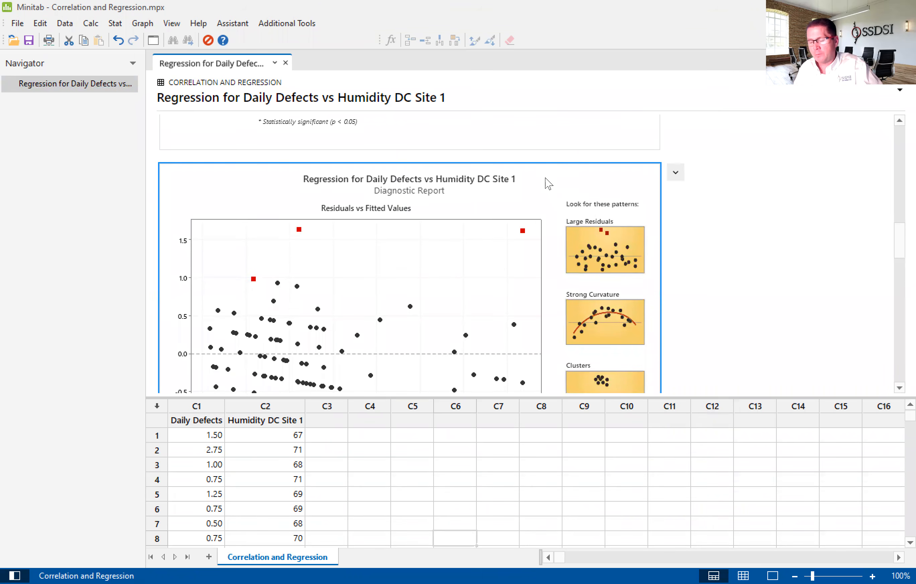
pyautogui.doubleClick(548, 183)
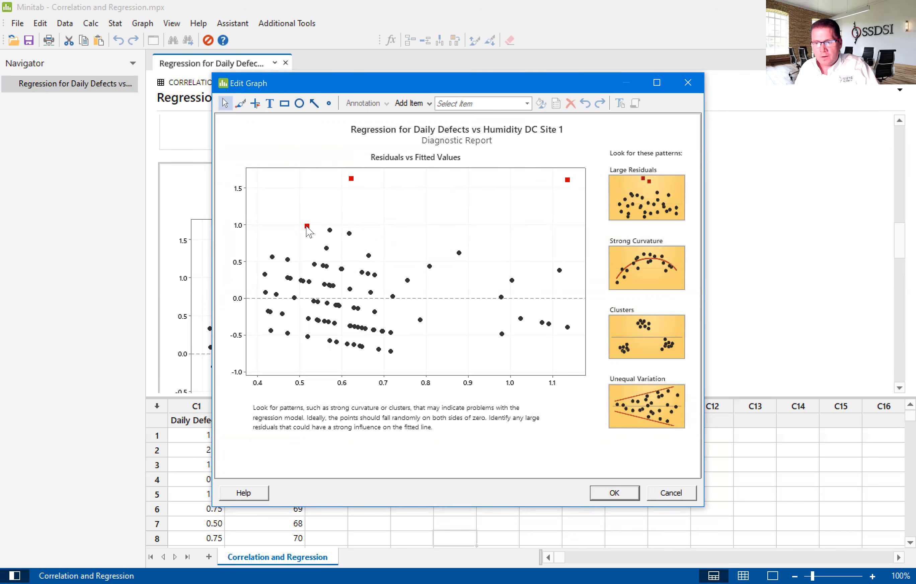
pyautogui.moveTo(307, 227)
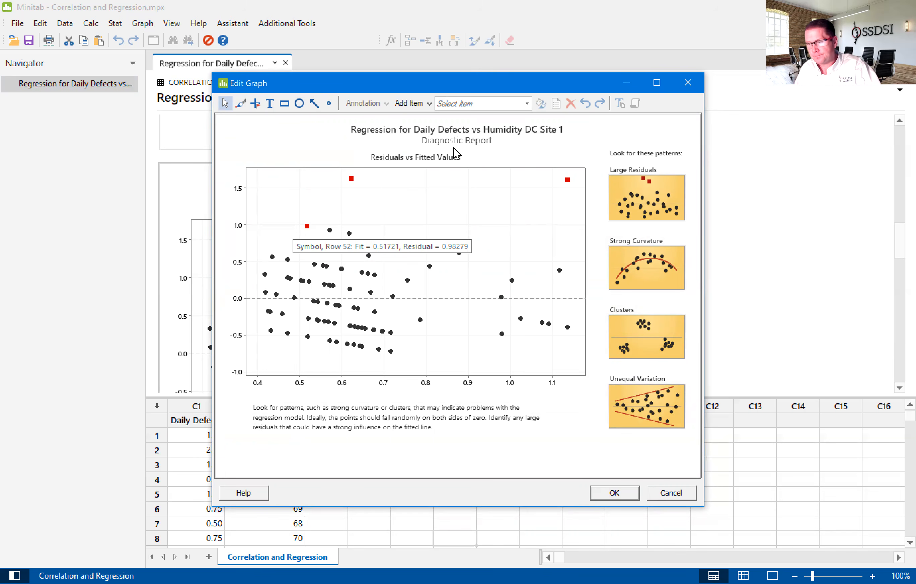
pyautogui.click(685, 84)
# - Open the Model Selection Report enlarged, compare the linear and quadratic model statistics, and close it
pyautogui.moveTo(895, 229); pyautogui.dragTo(897, 192)
pyautogui.click(623, 194)
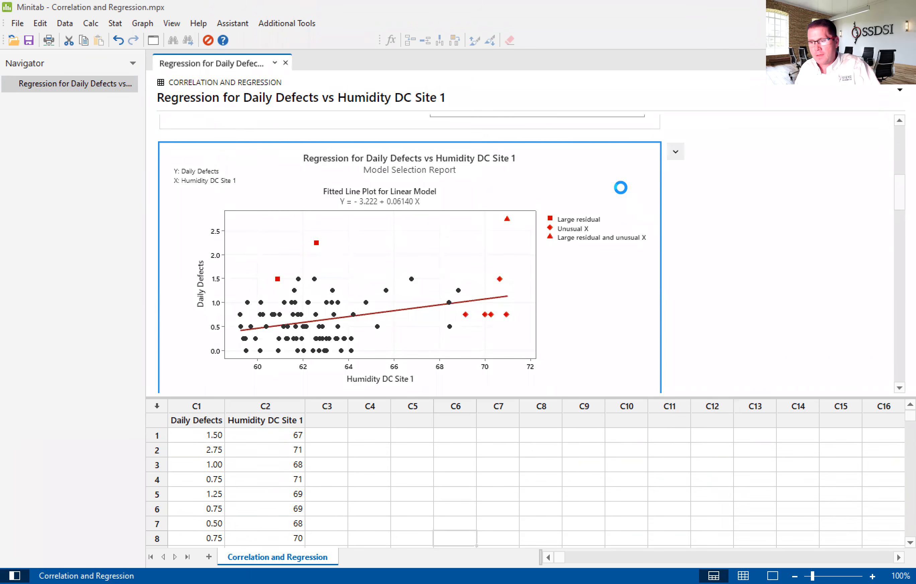
pyautogui.doubleClick(623, 194)
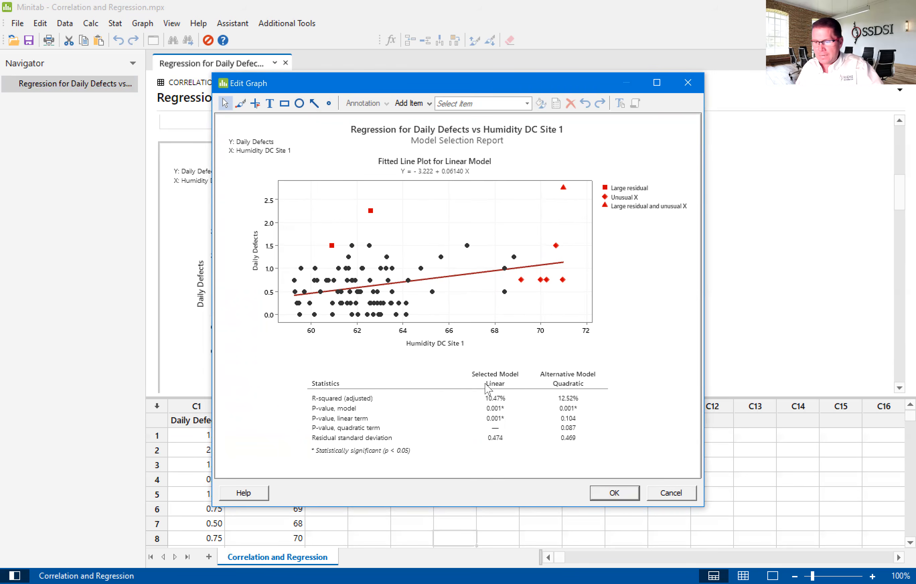
pyautogui.click(623, 498)
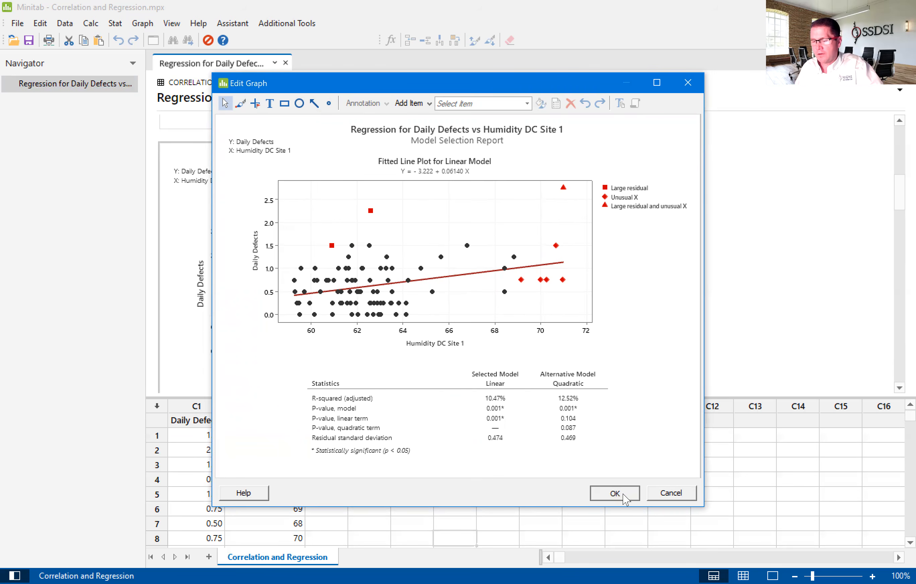
# - Open the Summary Report enlarged and examine the relationship's significance and the percentage of variation explained by the model
pyautogui.moveTo(895, 194); pyautogui.dragTo(895, 148)
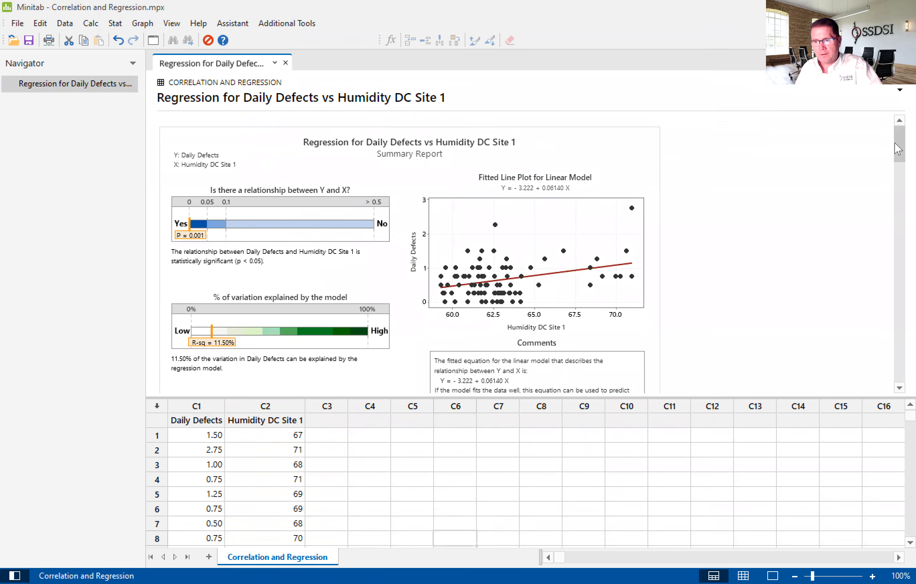
pyautogui.click(592, 157)
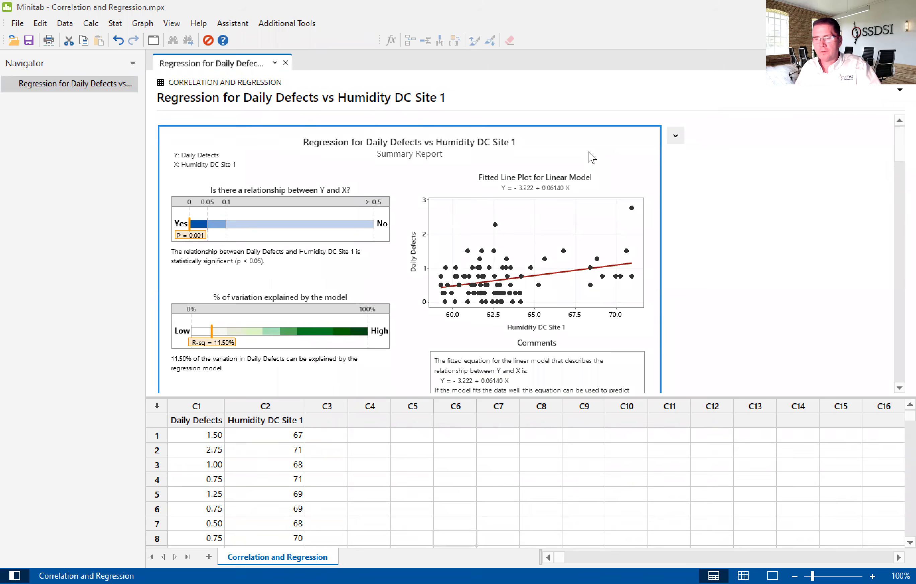
pyautogui.doubleClick(591, 157)
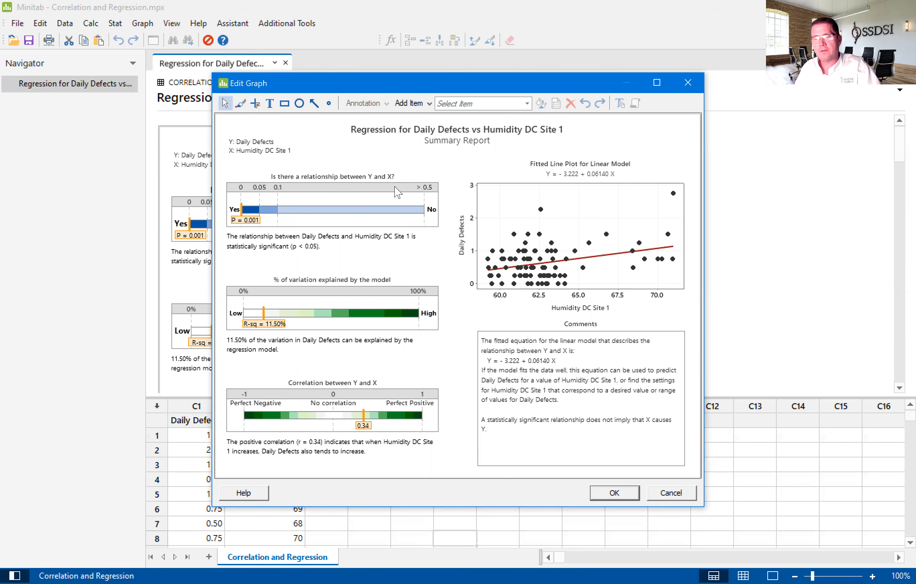
pyautogui.moveTo(397, 188)
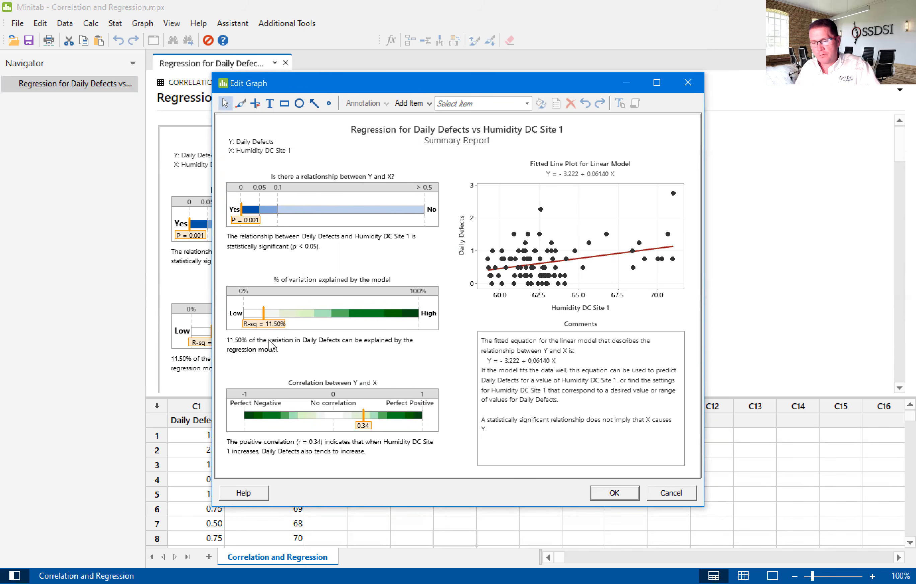
pyautogui.moveTo(269, 359)
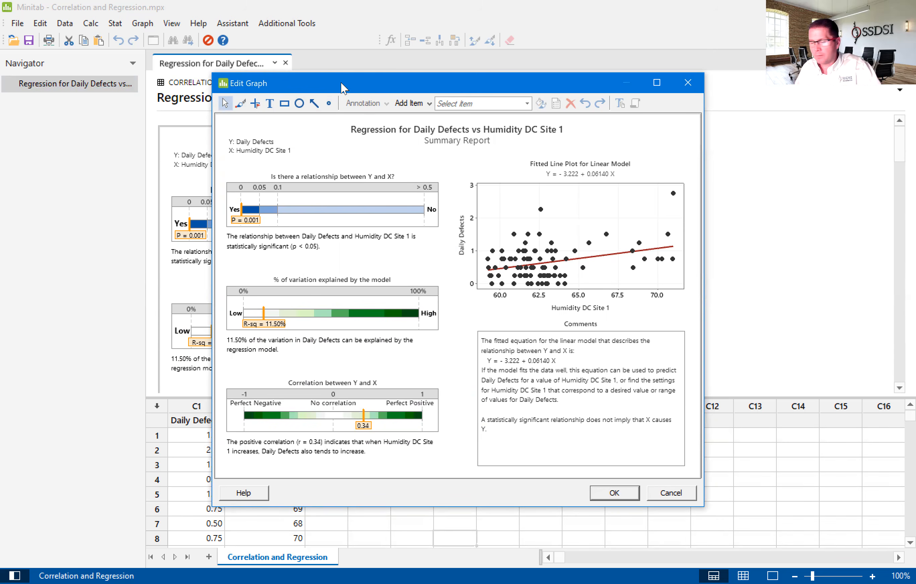
pyautogui.moveTo(350, 83); pyautogui.dragTo(526, 125)
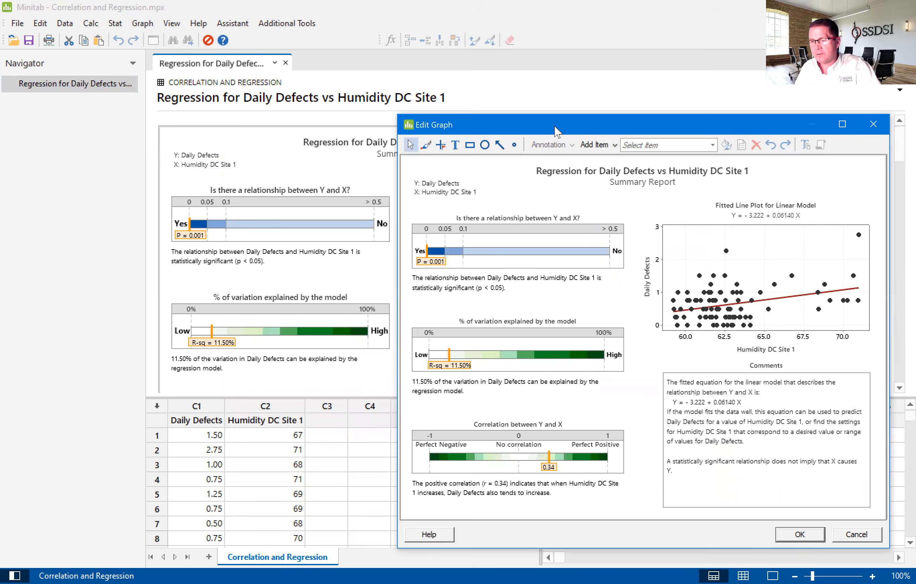
pyautogui.moveTo(548, 130); pyautogui.dragTo(440, 90)
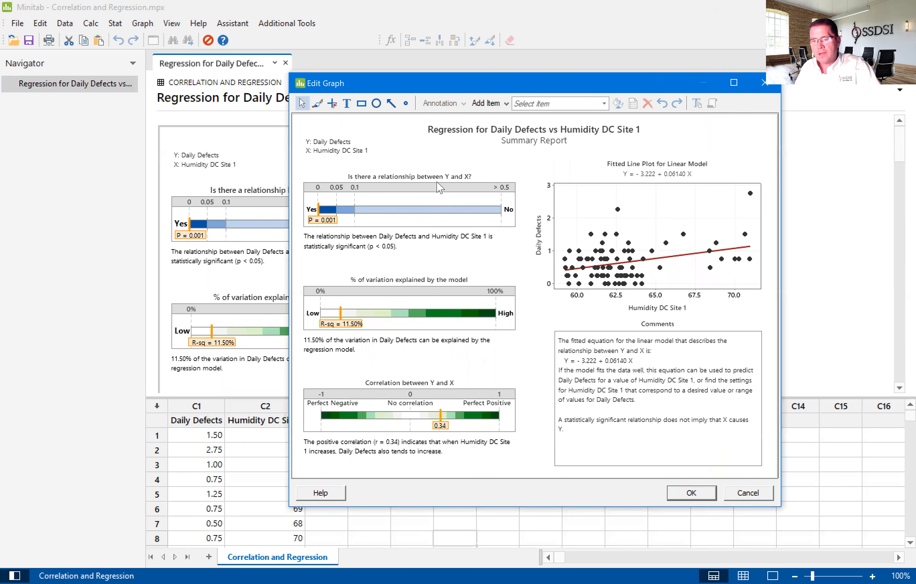
pyautogui.moveTo(352, 348)
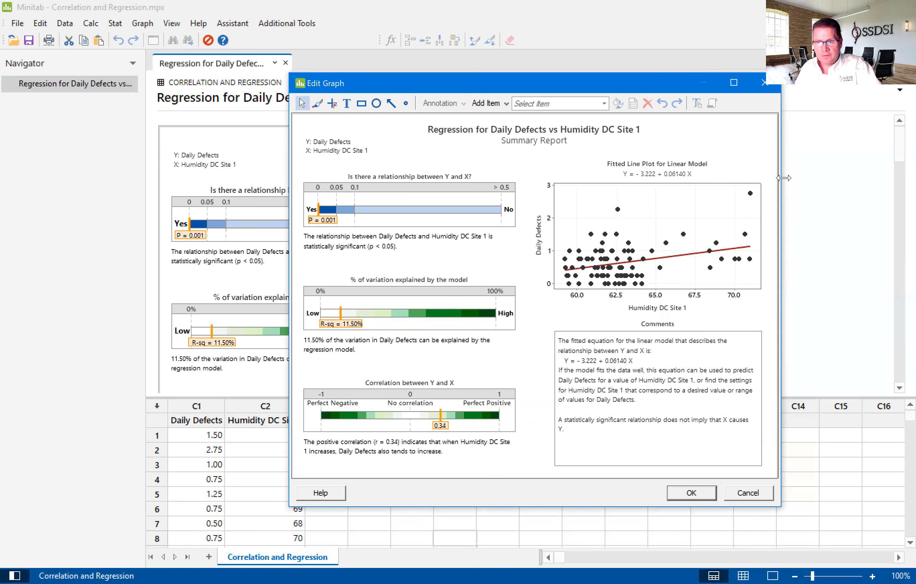
# - Review the correlation between Y and X against the R-squared value in the Summary Report, and close the enlarged view
pyautogui.moveTo(528, 91); pyautogui.dragTo(617, 103)
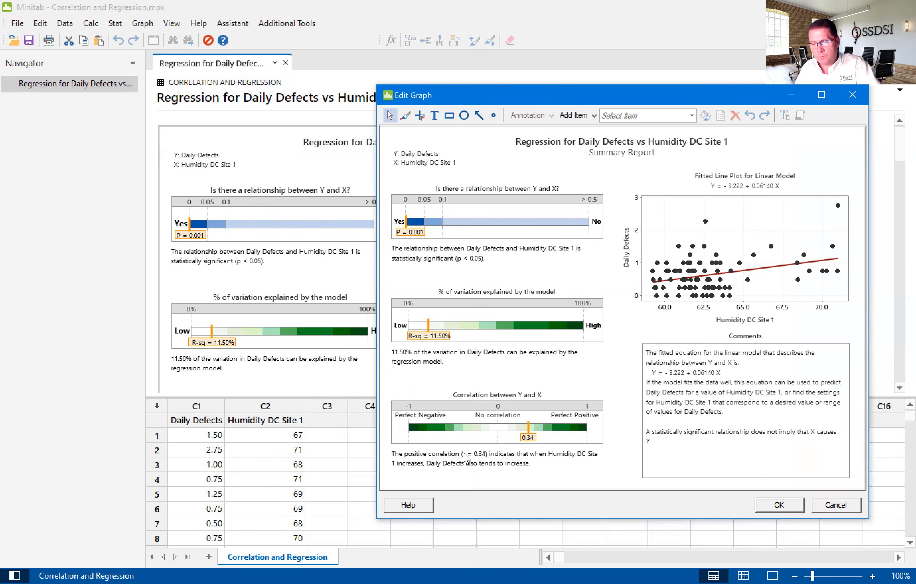
pyautogui.moveTo(504, 467)
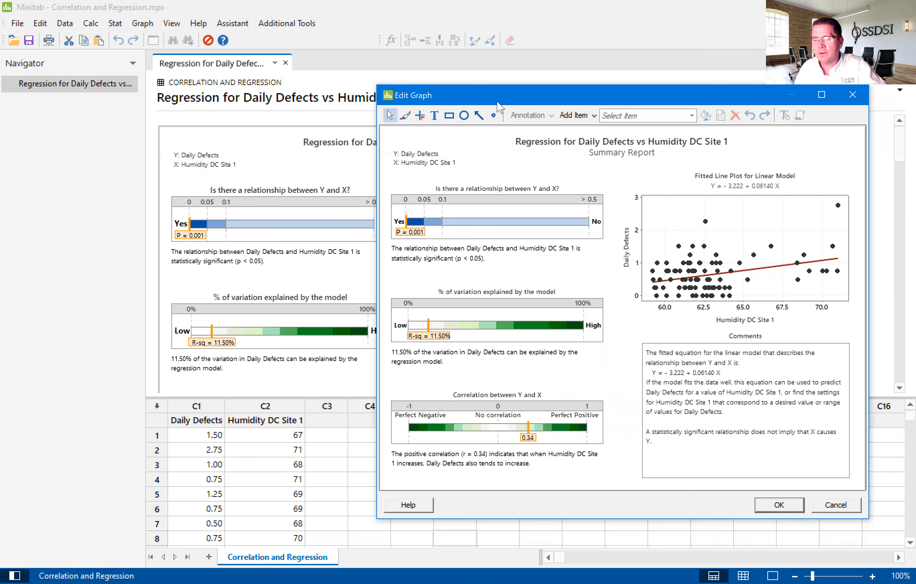
pyautogui.moveTo(594, 98); pyautogui.dragTo(479, 74)
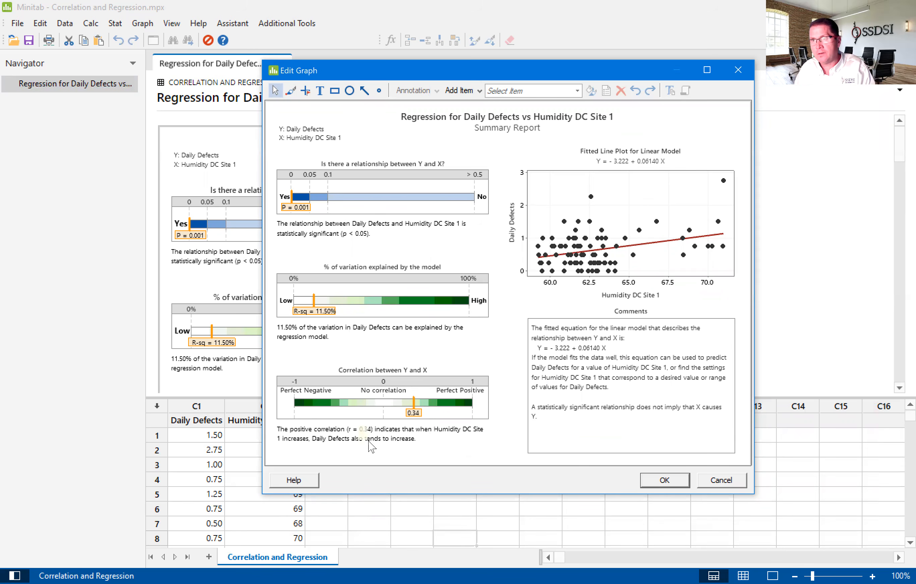
pyautogui.moveTo(368, 443)
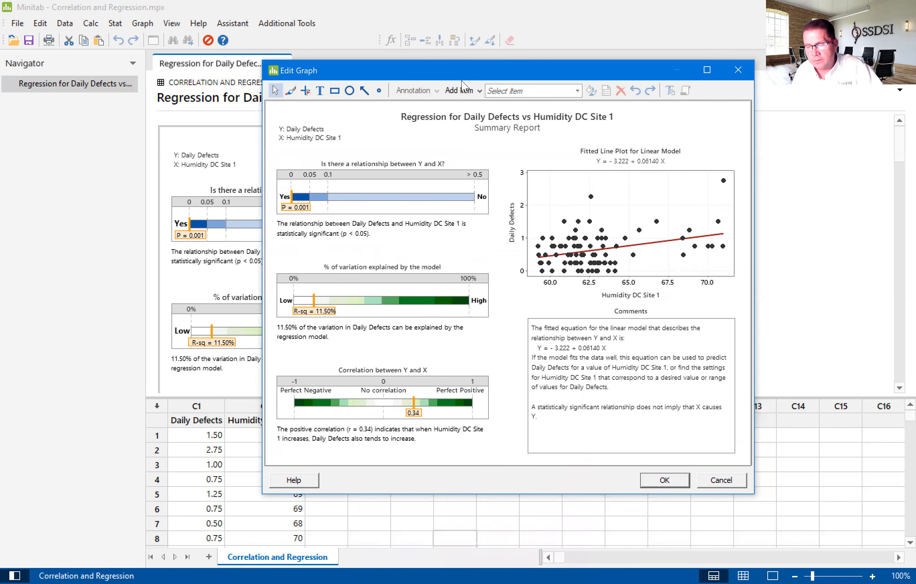
pyautogui.moveTo(461, 79); pyautogui.dragTo(416, 98)
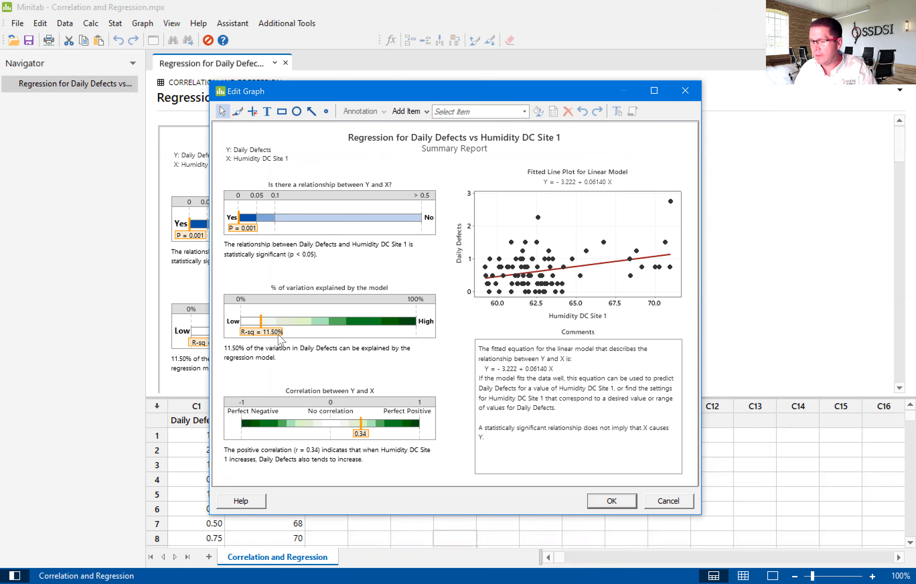
pyautogui.moveTo(278, 337)
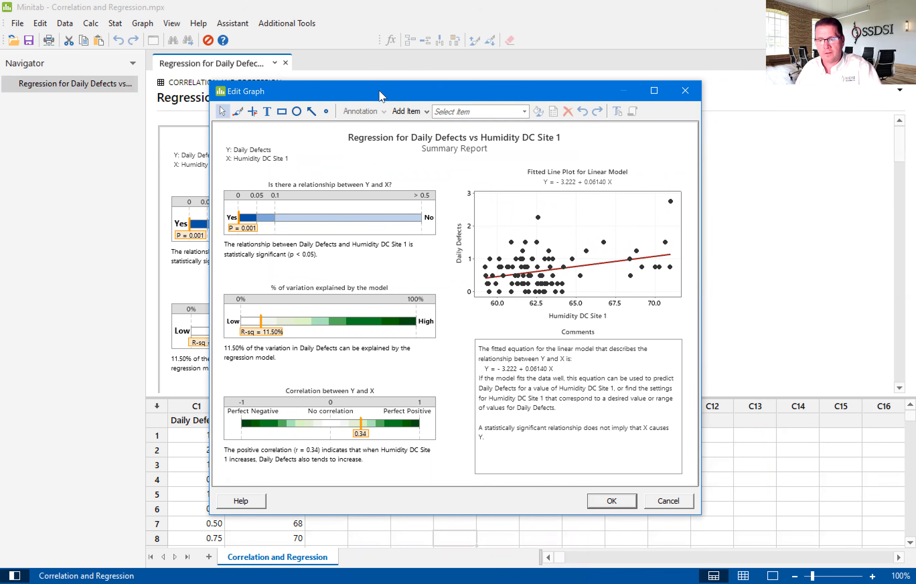
pyautogui.moveTo(379, 91); pyautogui.dragTo(599, 108)
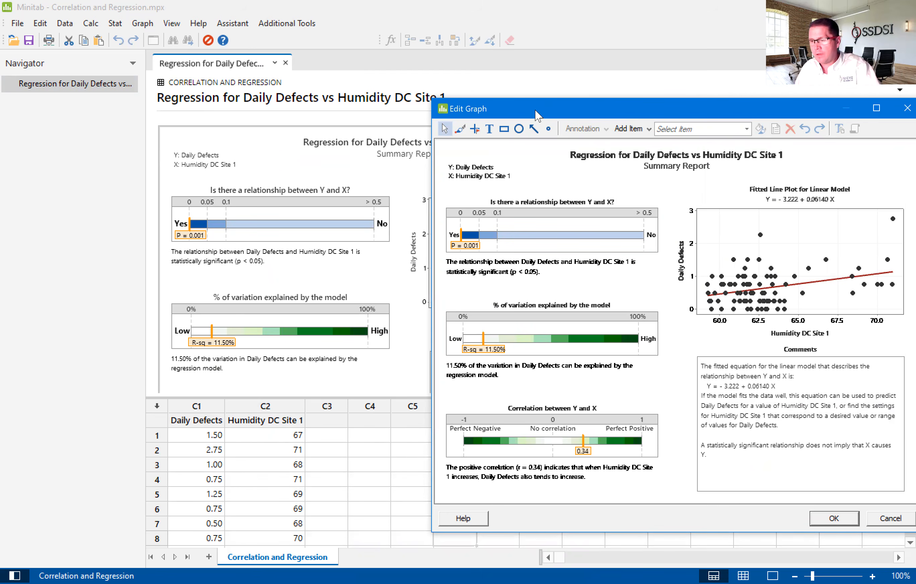
pyautogui.moveTo(535, 111); pyautogui.dragTo(335, 93)
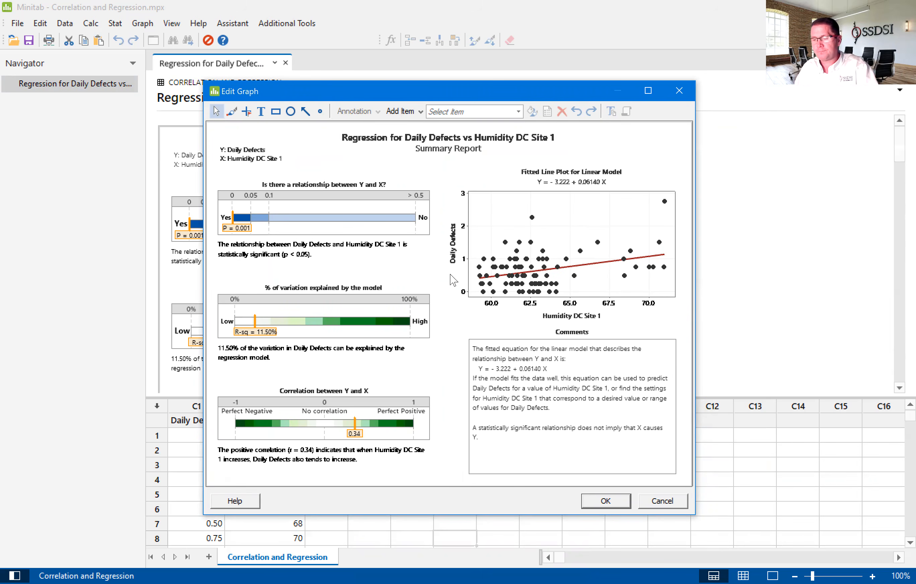
pyautogui.click(615, 505)
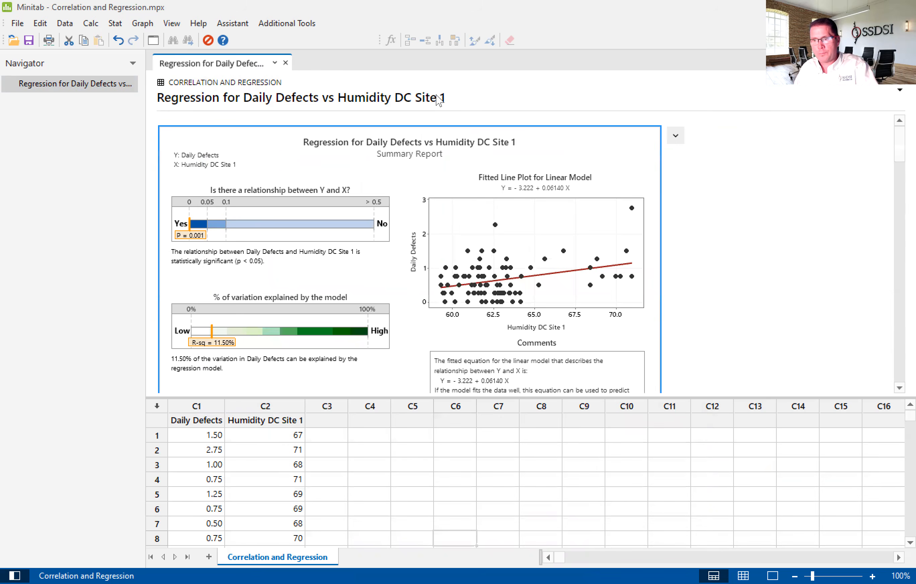